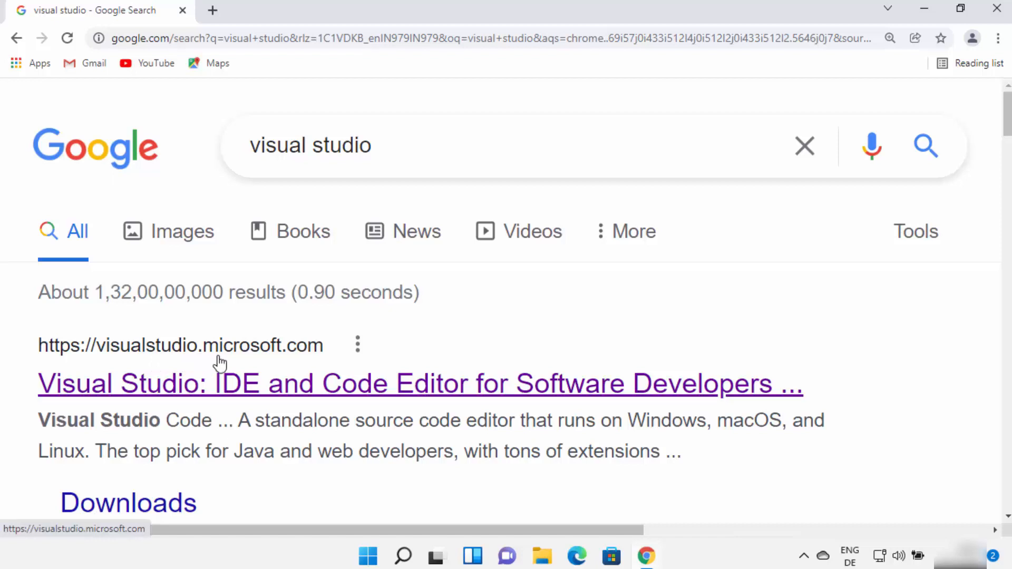
Open the Visual Studio website from the search results and download the Community 2022 edition for Windows
{"action": "left_click", "coordinate": [321, 389]}
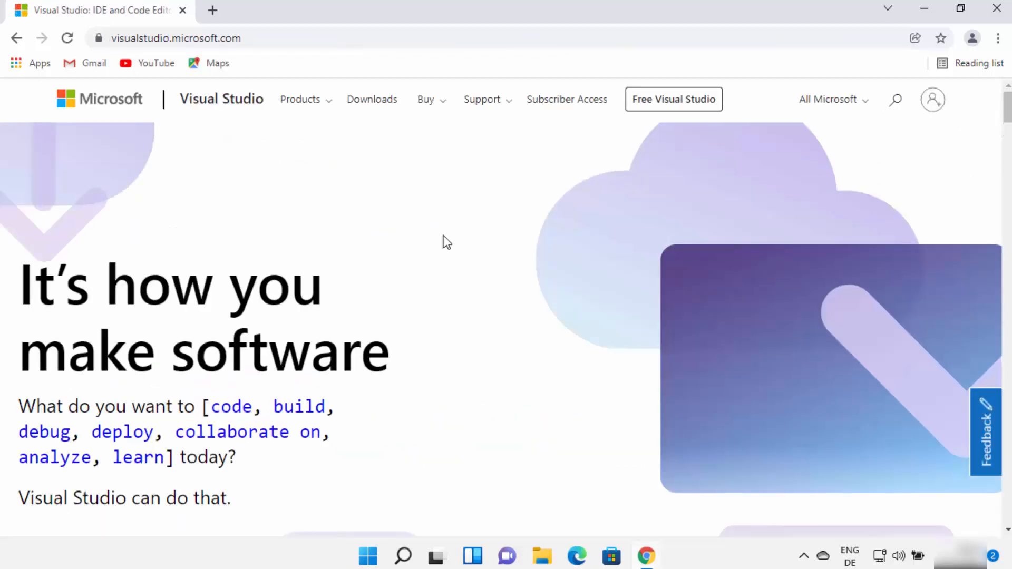
{"action": "scroll", "coordinate": [447, 243], "scroll_direction": "down", "scroll_amount": 8}
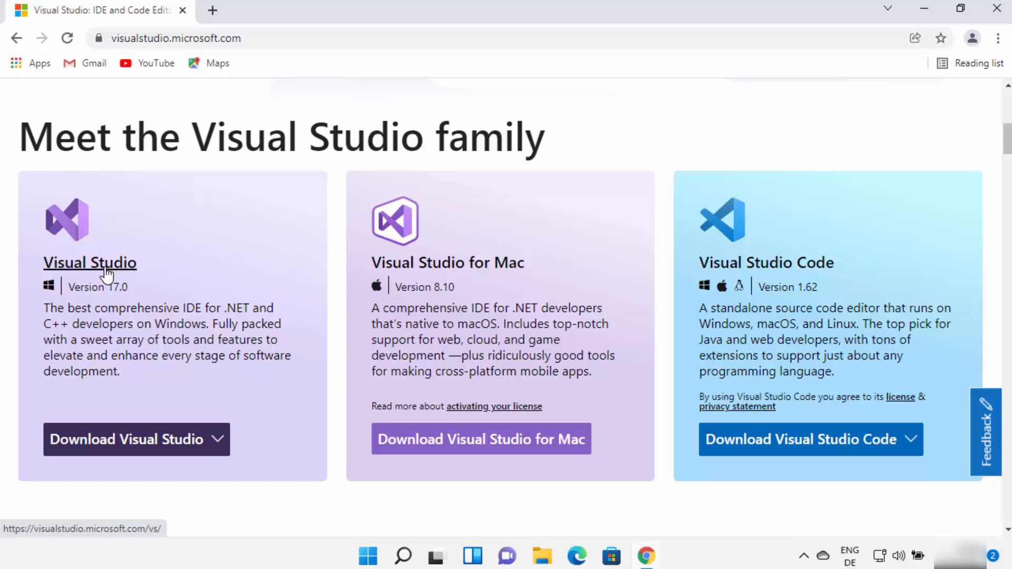
{"action": "scroll", "coordinate": [142, 364], "scroll_direction": "down", "scroll_amount": 1}
{"action": "left_click", "coordinate": [149, 369]}
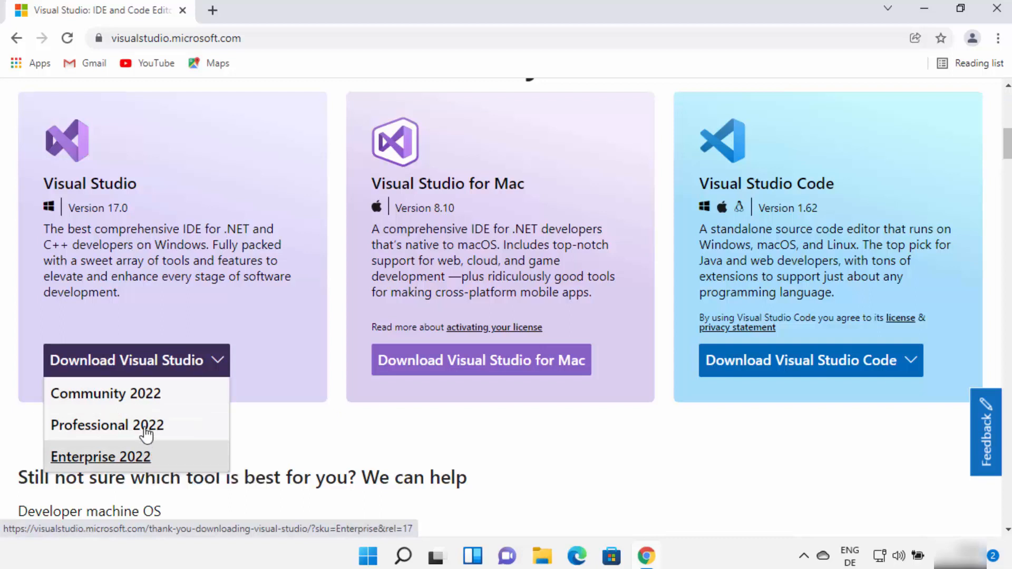
{"action": "left_click", "coordinate": [120, 401]}
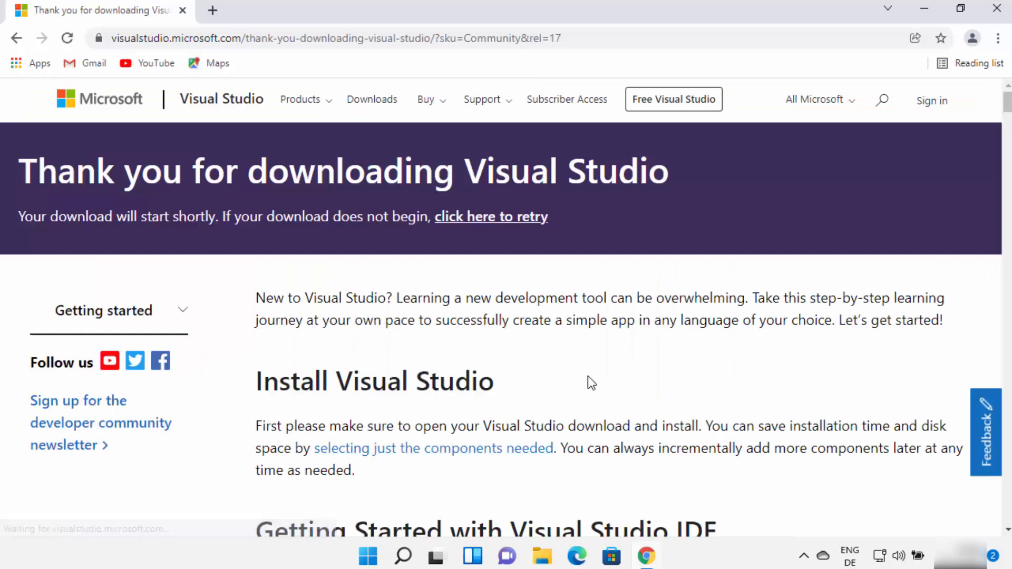
{"action": "scroll", "coordinate": [589, 382], "scroll_direction": "down", "scroll_amount": 1}
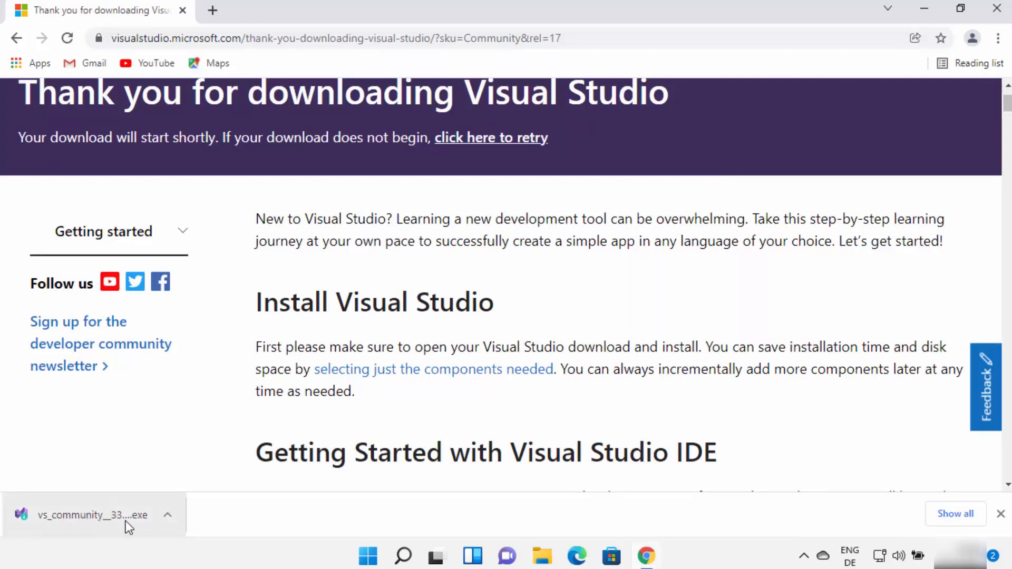
{"action": "scroll", "coordinate": [433, 395], "scroll_direction": "down", "scroll_amount": 7}
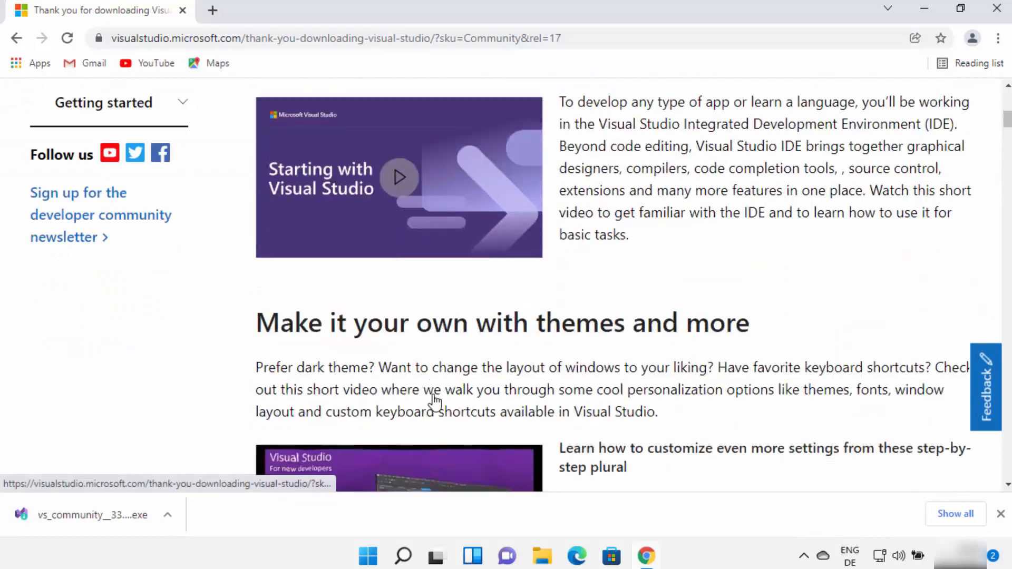
{"action": "scroll", "coordinate": [434, 401], "scroll_direction": "down", "scroll_amount": 11}
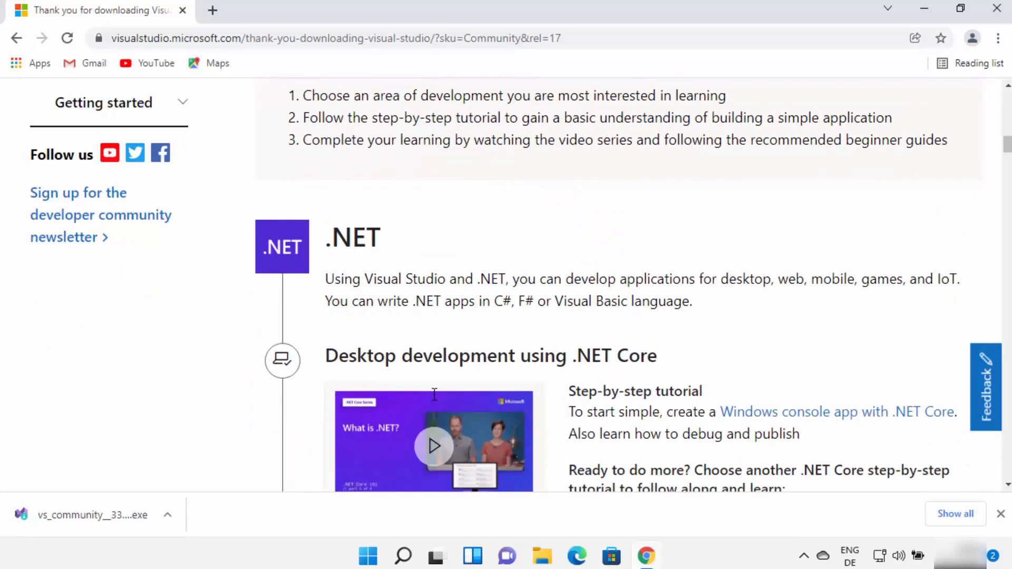
{"action": "scroll", "coordinate": [434, 396], "scroll_direction": "down", "scroll_amount": 10}
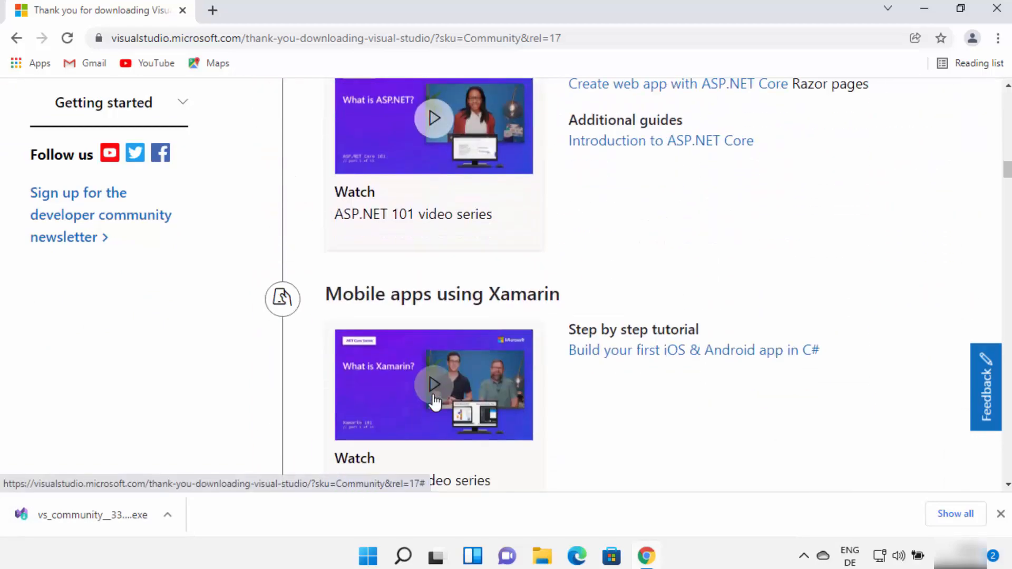
{"action": "scroll", "coordinate": [434, 398], "scroll_direction": "down", "scroll_amount": 7}
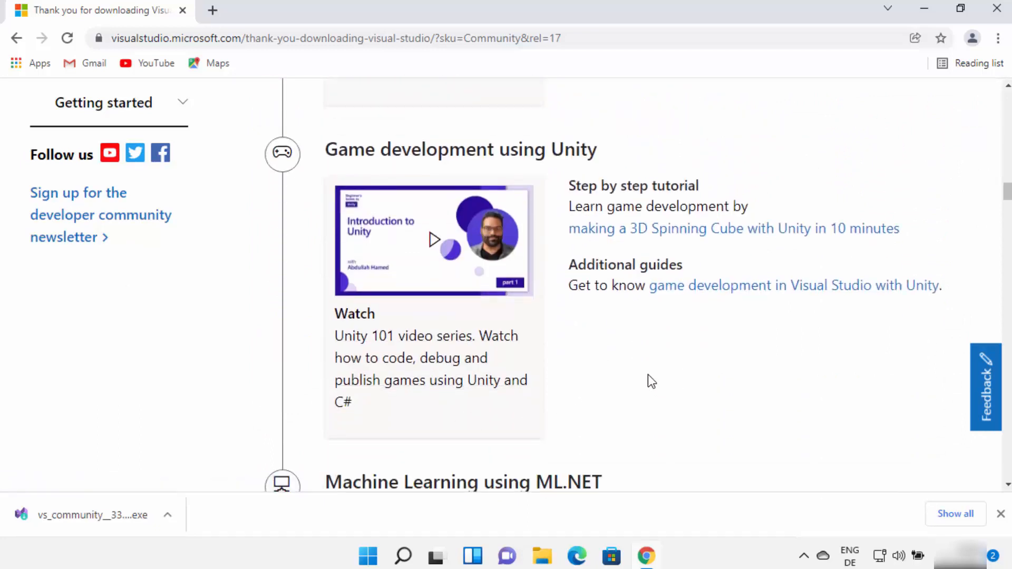
Run the downloaded vs_community installer, allow it to make changes to the device, and continue past the license terms
{"action": "left_click", "coordinate": [112, 514]}
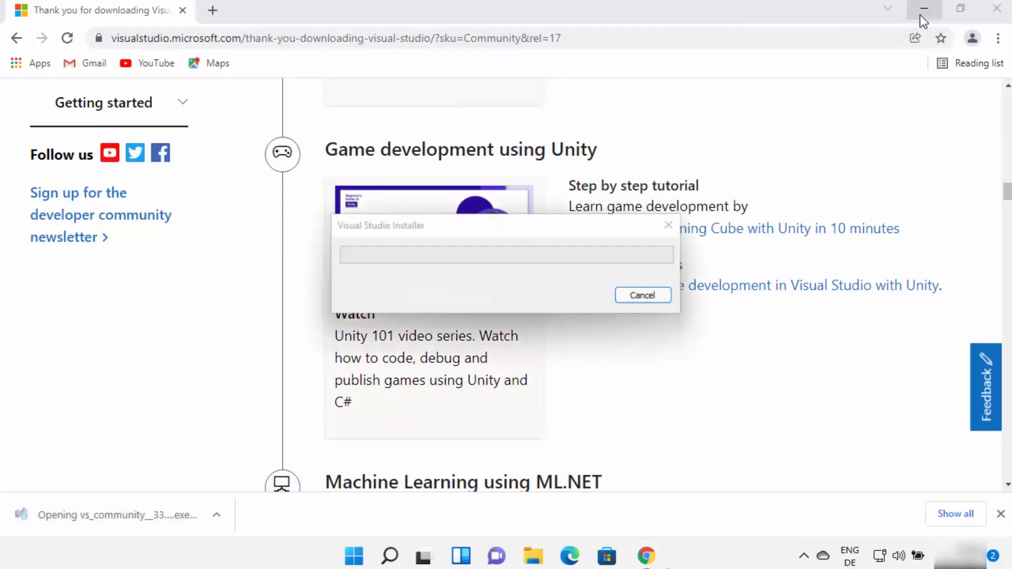
{"action": "left_click", "coordinate": [924, 9]}
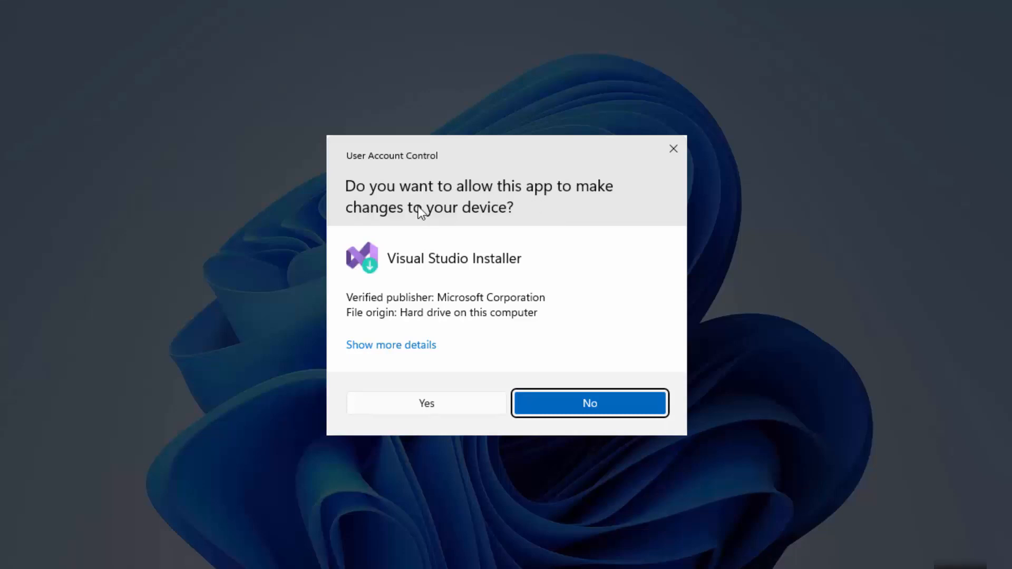
{"action": "left_click", "coordinate": [432, 403]}
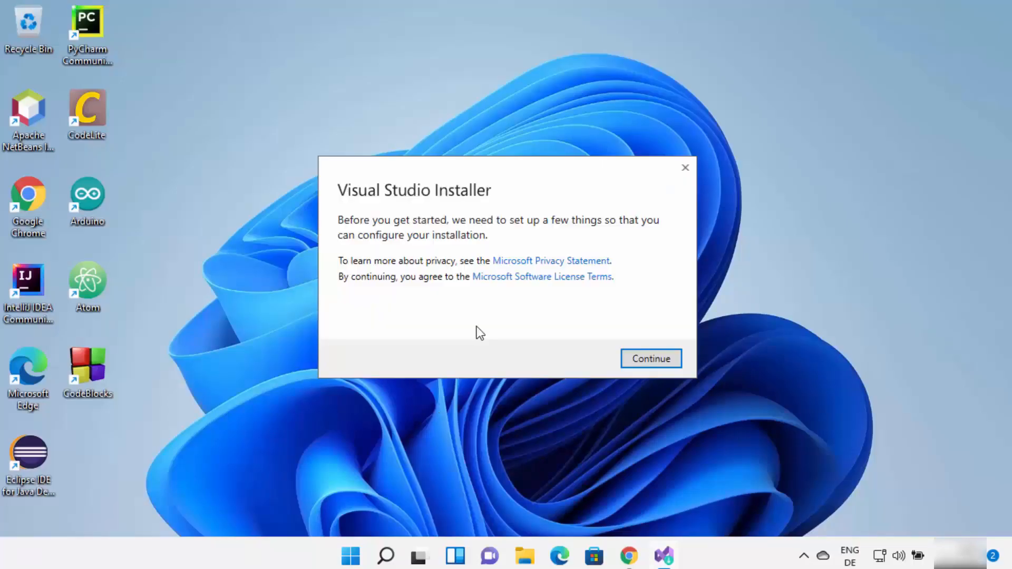
{"action": "left_click", "coordinate": [634, 358]}
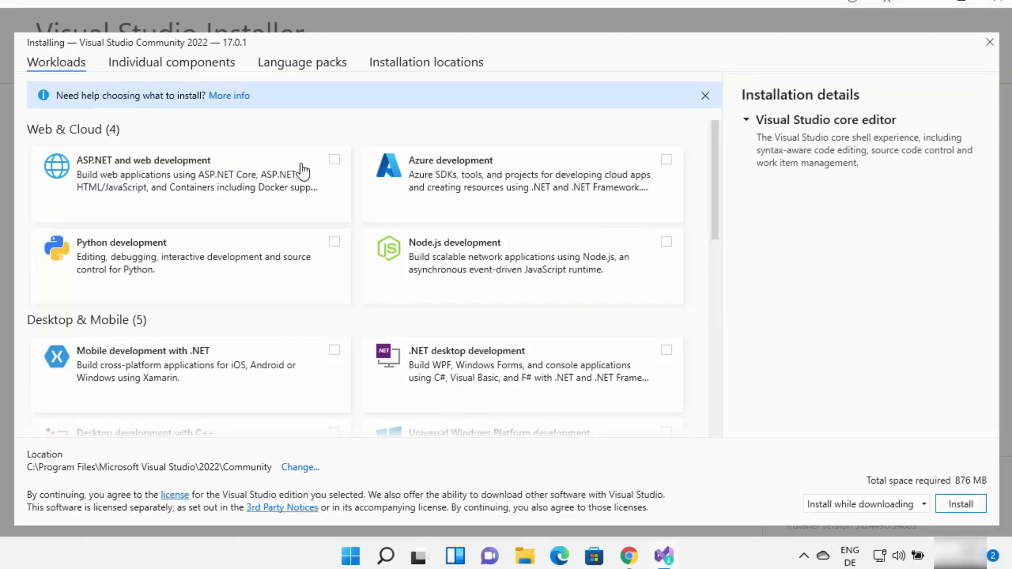
Look through the available workloads and select .NET desktop development for the Visual Studio Community 2022 installation
{"action": "left_click", "coordinate": [335, 243]}
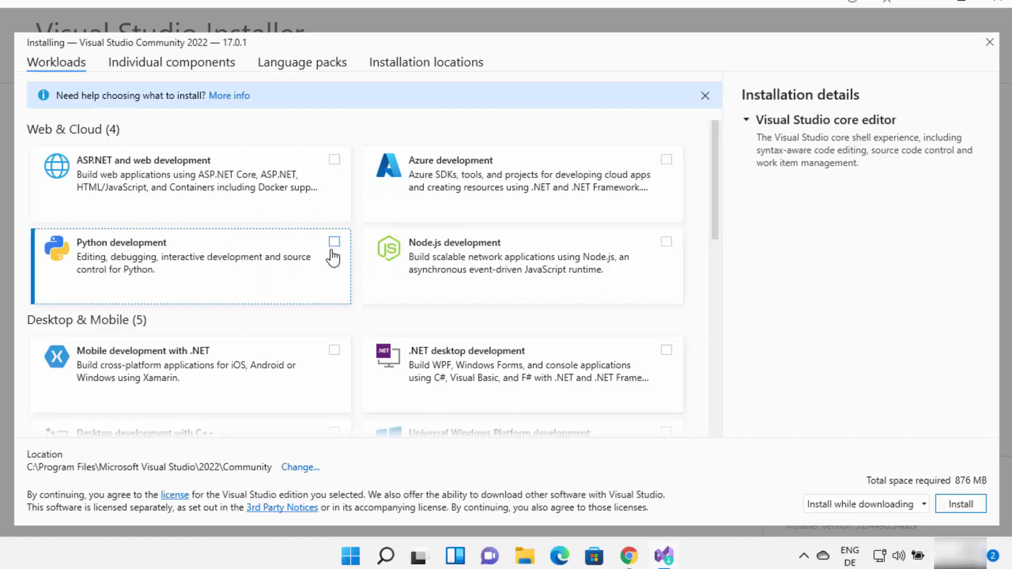
{"action": "scroll", "coordinate": [332, 256], "scroll_direction": "down", "scroll_amount": 1}
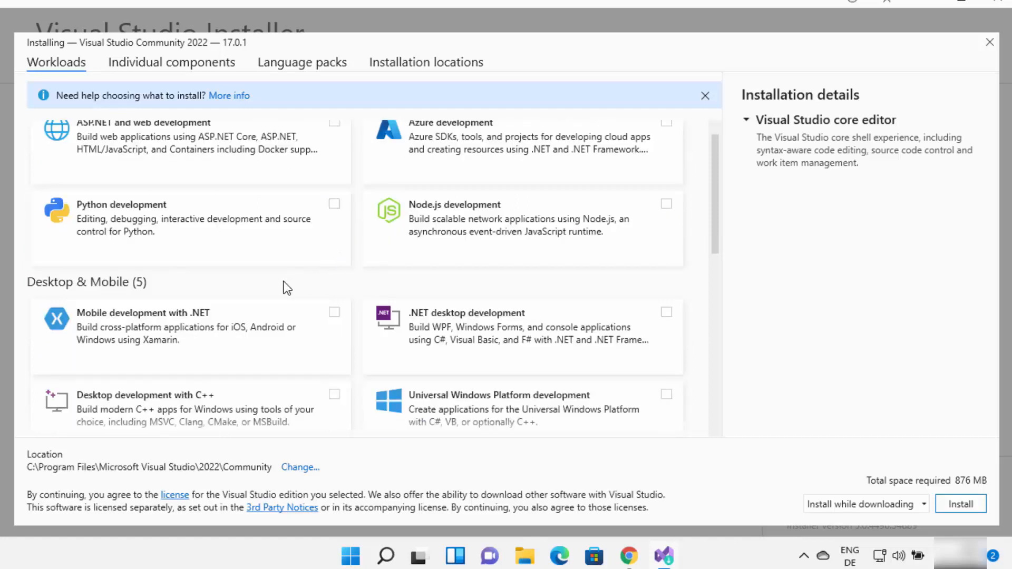
{"action": "scroll", "coordinate": [364, 316], "scroll_direction": "down", "scroll_amount": 4}
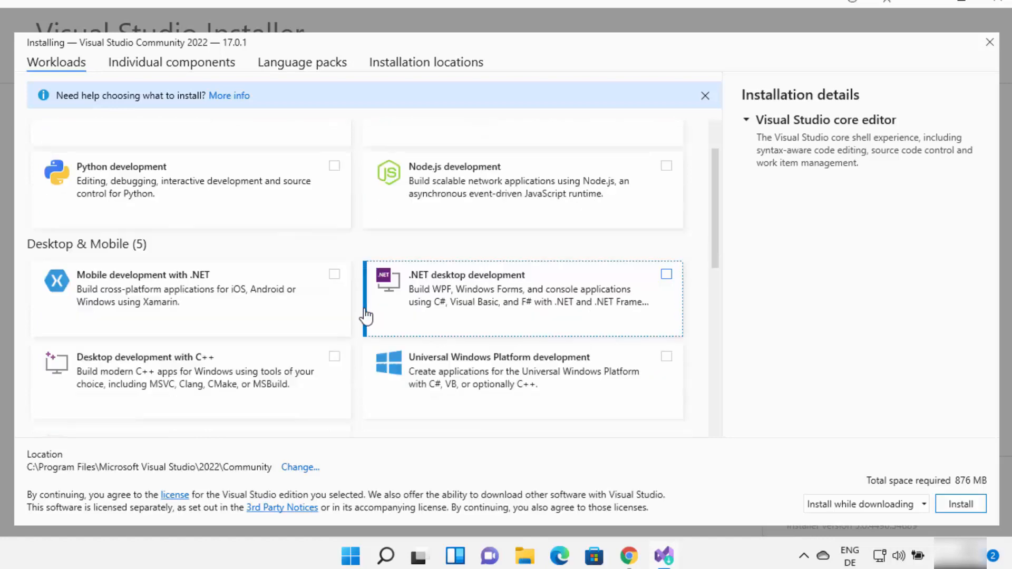
{"action": "scroll", "coordinate": [368, 319], "scroll_direction": "down", "scroll_amount": 1}
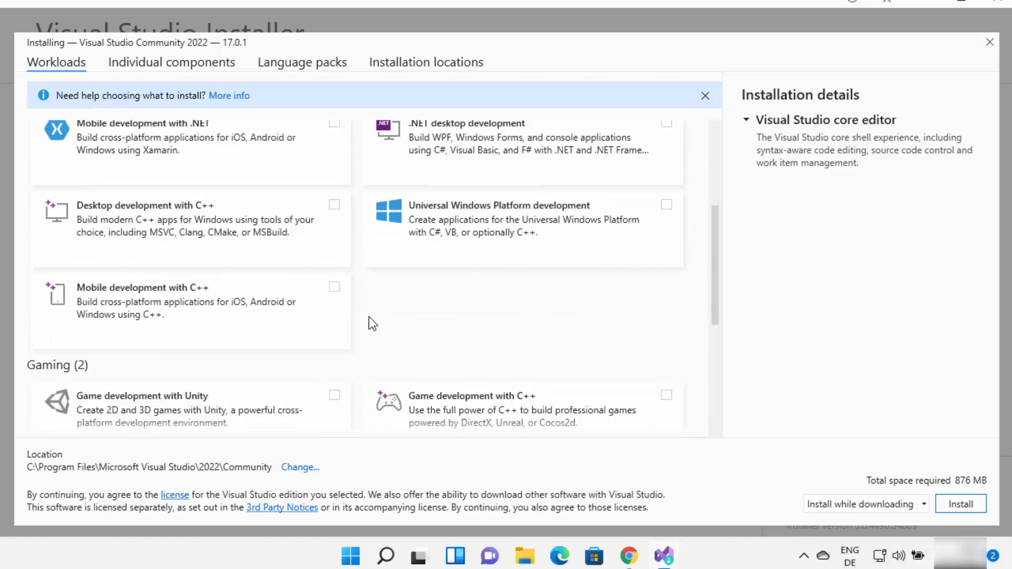
{"action": "scroll", "coordinate": [243, 261], "scroll_direction": "down", "scroll_amount": 3}
{"action": "scroll", "coordinate": [243, 261], "scroll_direction": "down", "scroll_amount": 1}
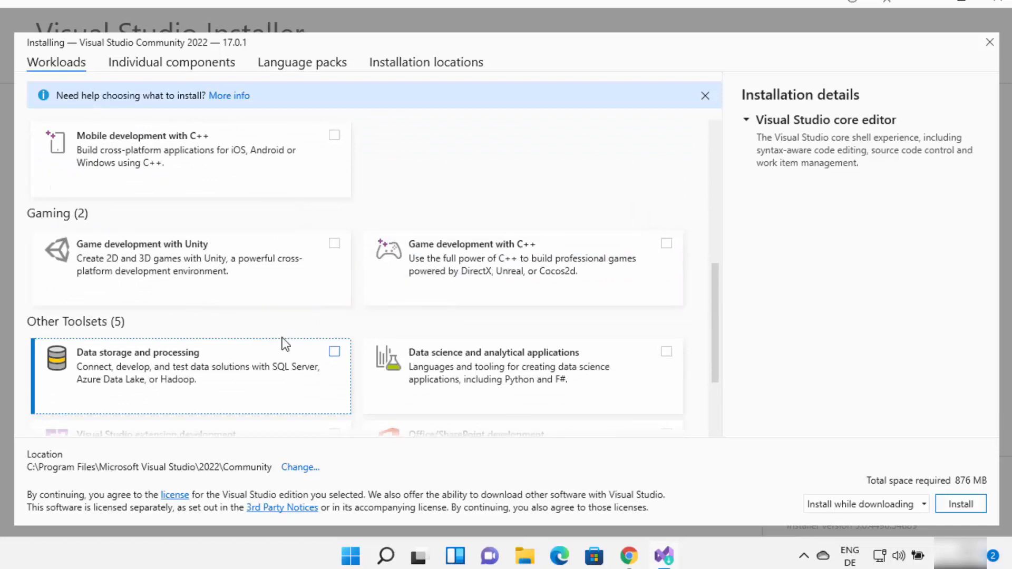
{"action": "scroll", "coordinate": [282, 337], "scroll_direction": "down", "scroll_amount": 2}
{"action": "scroll", "coordinate": [282, 333], "scroll_direction": "down", "scroll_amount": 1}
{"action": "scroll", "coordinate": [359, 372], "scroll_direction": "up", "scroll_amount": 3}
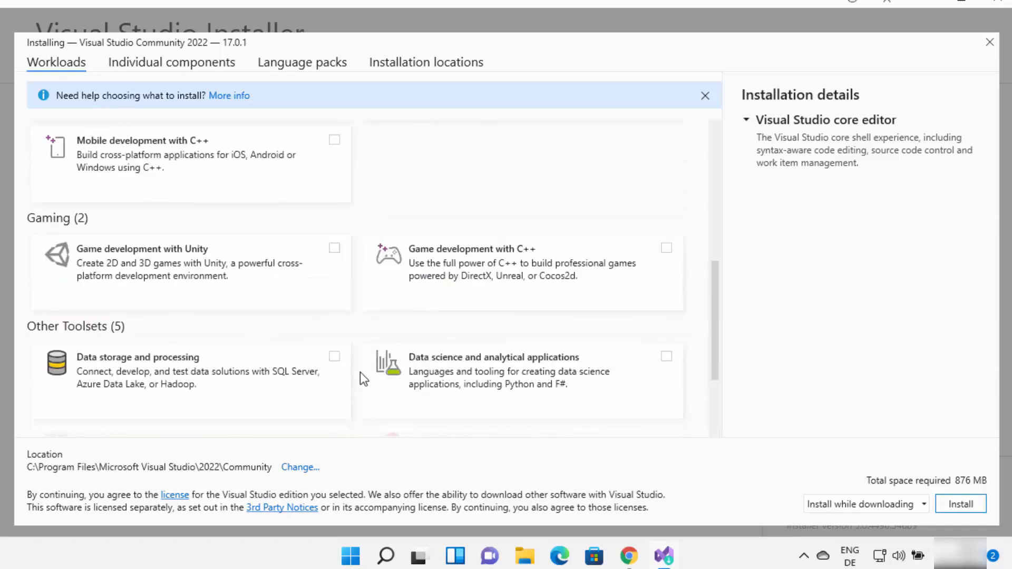
{"action": "scroll", "coordinate": [359, 372], "scroll_direction": "down", "scroll_amount": 4}
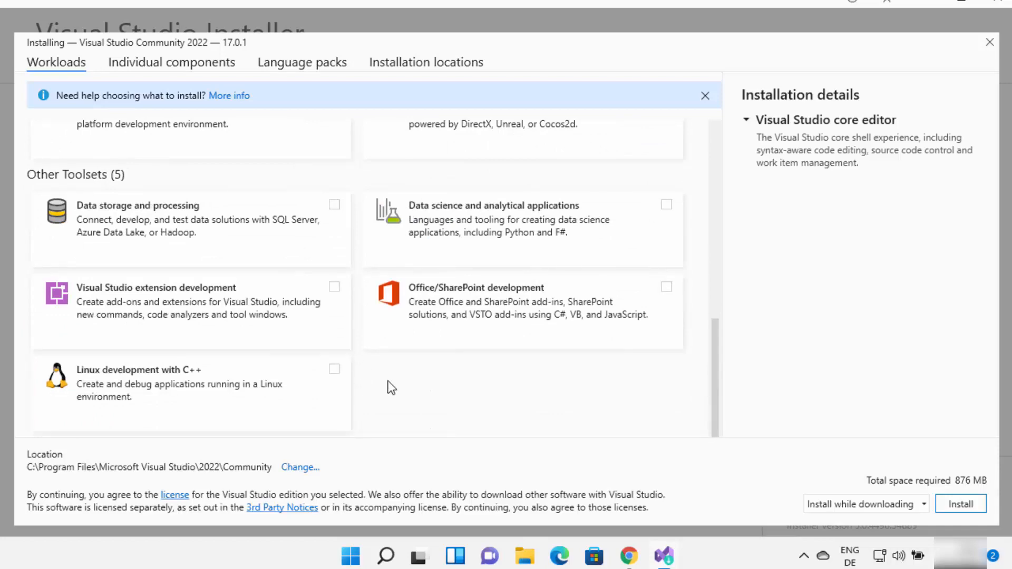
{"action": "scroll", "coordinate": [391, 388], "scroll_direction": "up", "scroll_amount": 5}
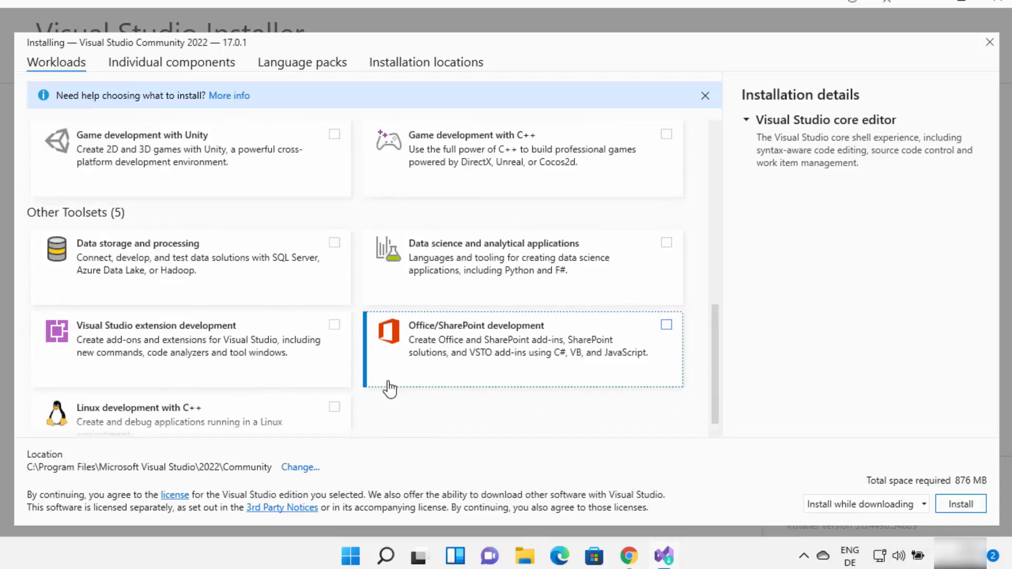
{"action": "scroll", "coordinate": [391, 388], "scroll_direction": "up", "scroll_amount": 3}
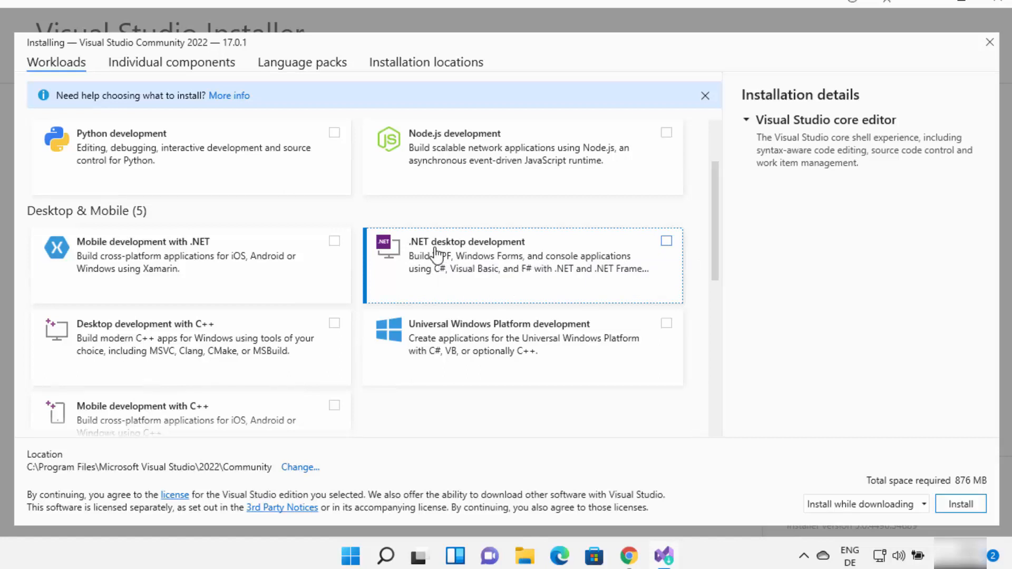
{"action": "left_click", "coordinate": [666, 242]}
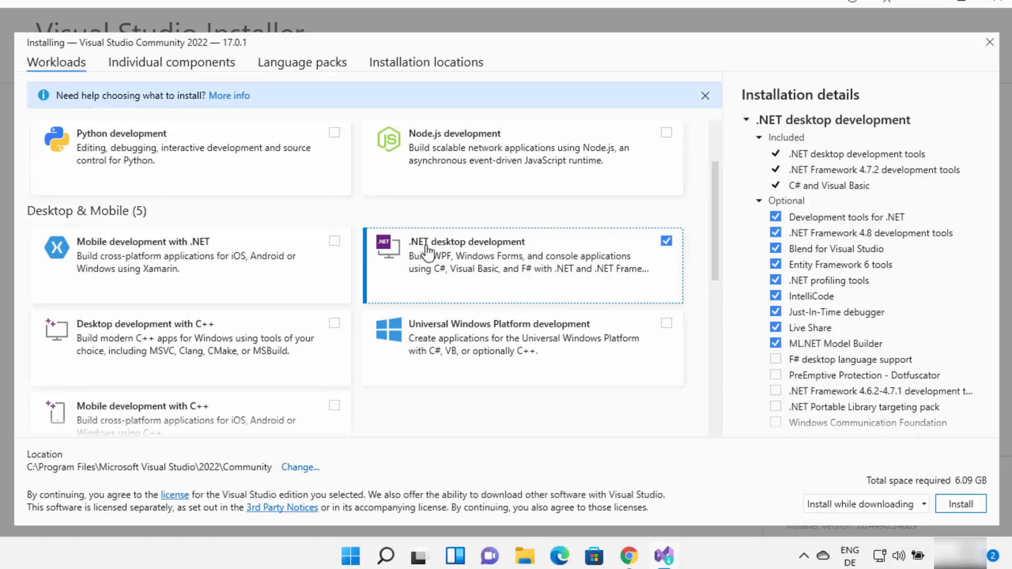
Try adding the Python development and Node.js development workloads and deselect both again
{"action": "scroll", "coordinate": [330, 244], "scroll_direction": "up", "scroll_amount": 2}
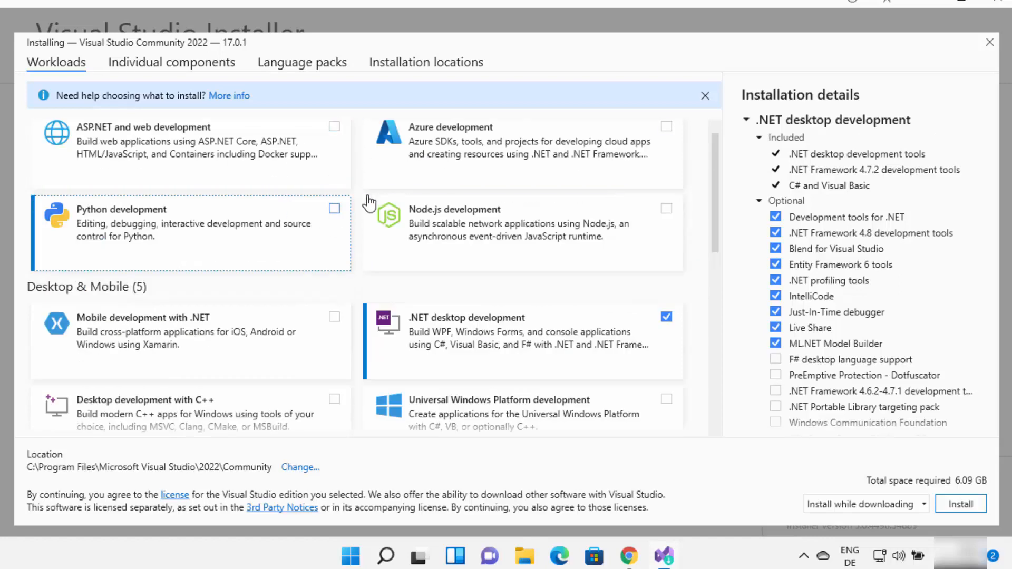
{"action": "left_click", "coordinate": [334, 211]}
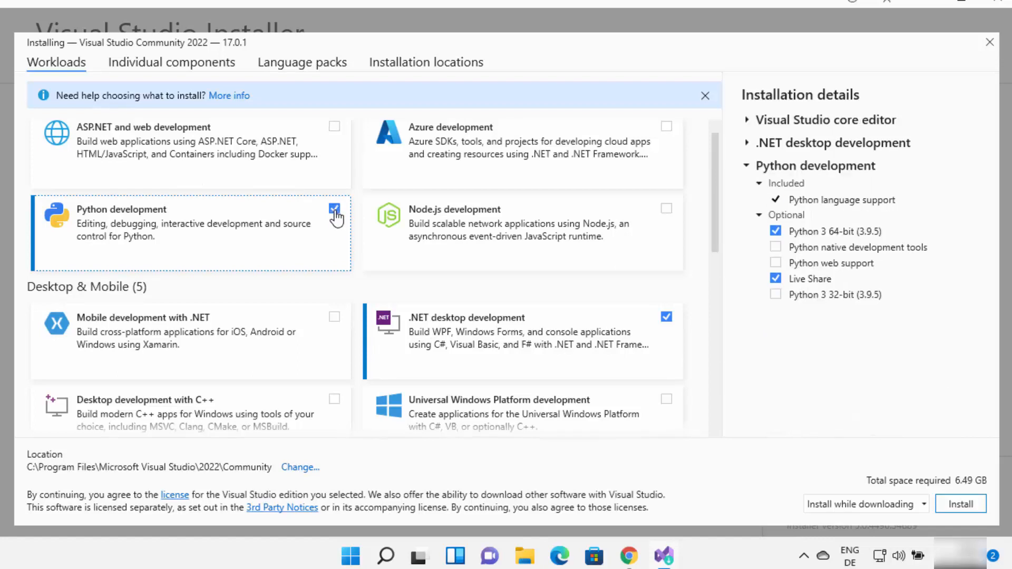
{"action": "left_click", "coordinate": [665, 211]}
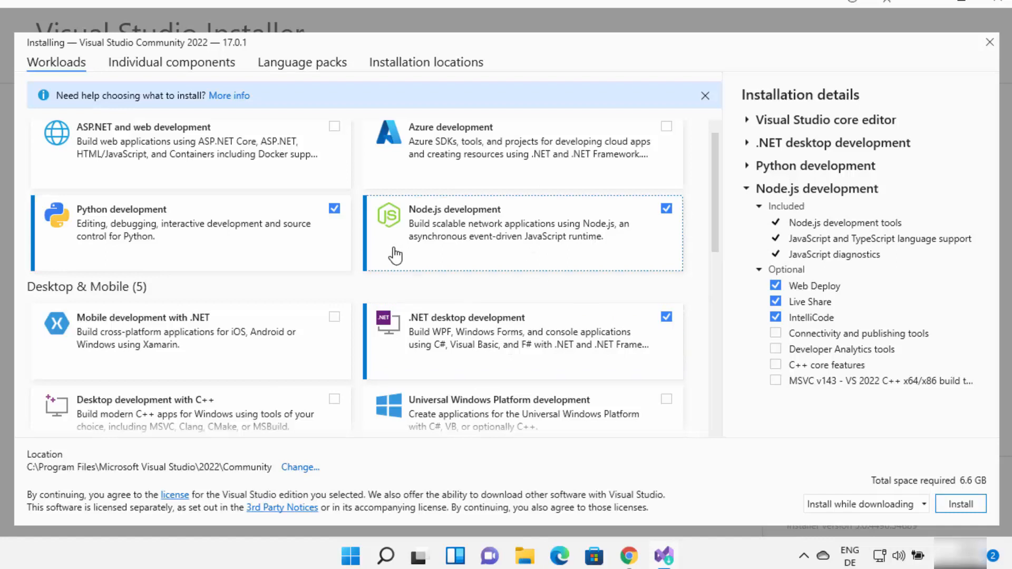
{"action": "left_click", "coordinate": [341, 213]}
{"action": "left_click", "coordinate": [342, 214]}
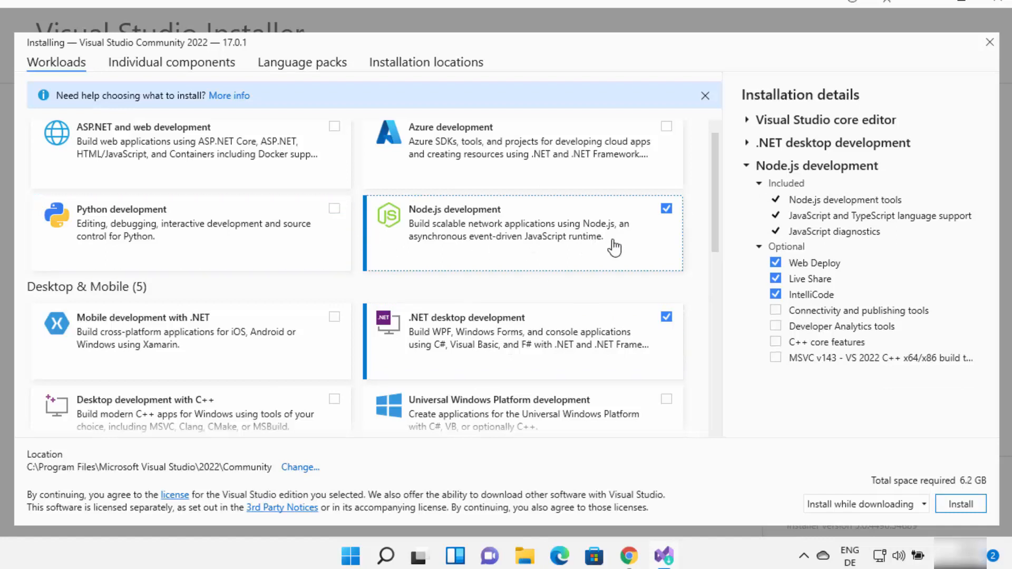
{"action": "left_click", "coordinate": [666, 209]}
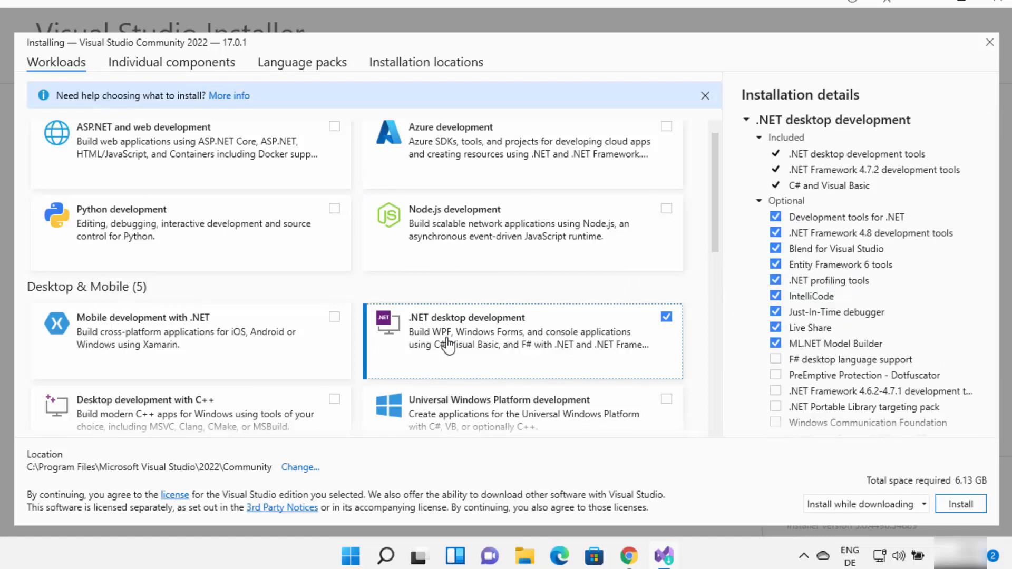
Install Visual Studio Community 2022 with the .NET desktop development workload in the default location
{"action": "left_click", "coordinate": [421, 330]}
{"action": "left_click", "coordinate": [957, 504]}
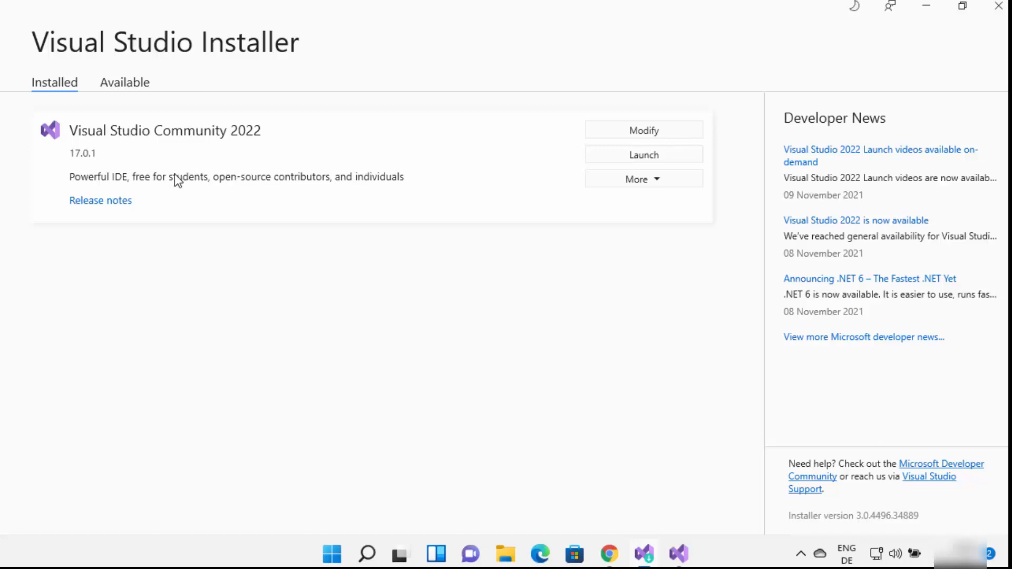
Check the other available Visual Studio editions and launch the installed Visual Studio Community 2022, minimizing the installer
{"action": "left_click", "coordinate": [124, 83]}
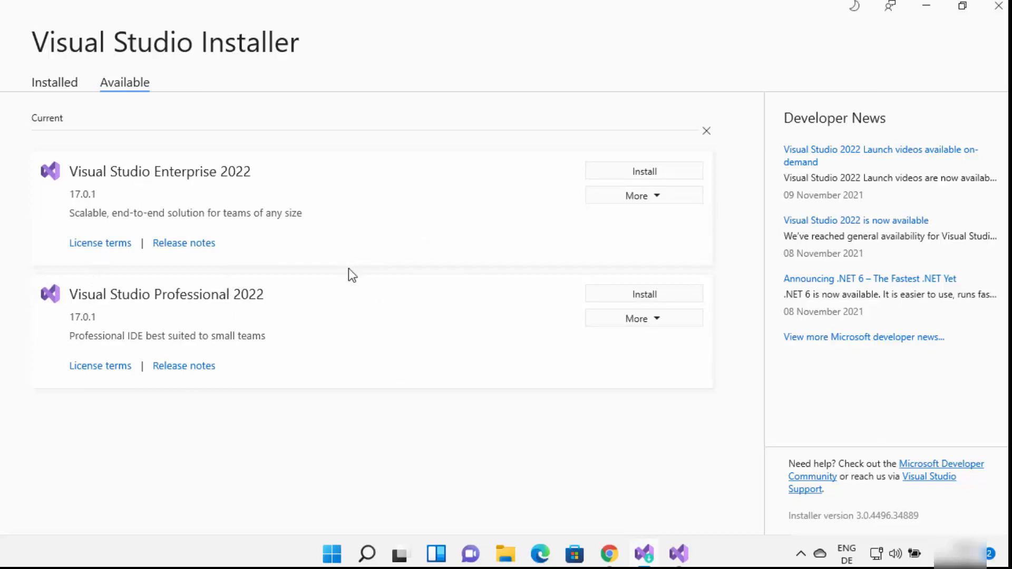
{"action": "left_click", "coordinate": [65, 86]}
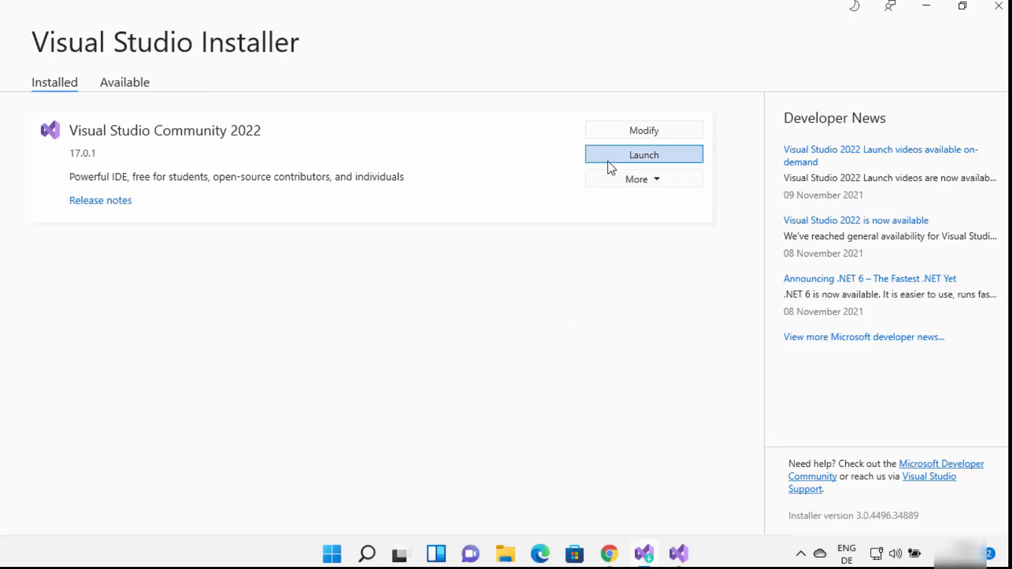
{"action": "left_click", "coordinate": [623, 158]}
{"action": "left_click", "coordinate": [926, 7]}
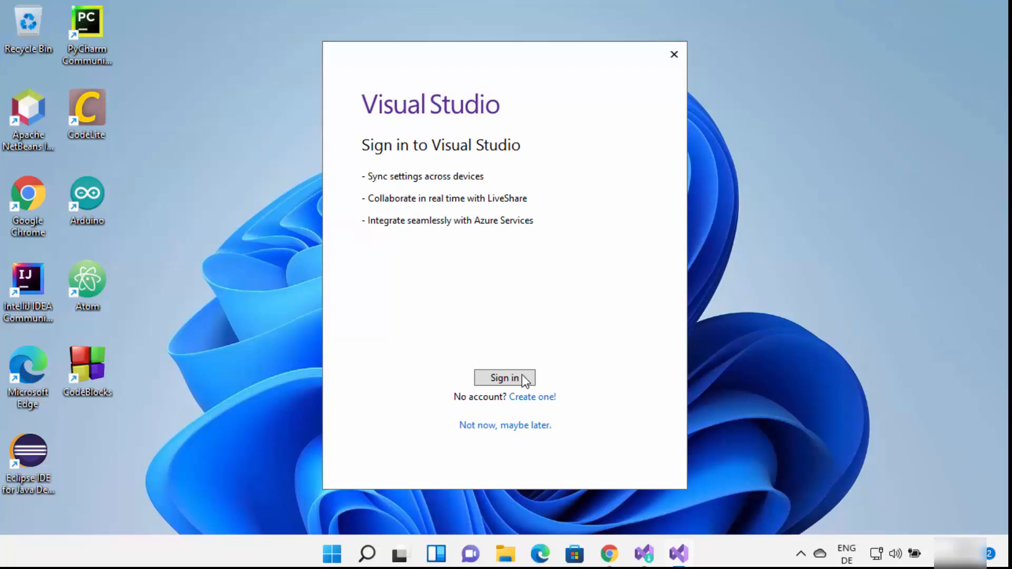
Sign in to Visual Studio with the Microsoft account, entering the account's e-mail address and password
{"action": "left_click", "coordinate": [504, 379]}
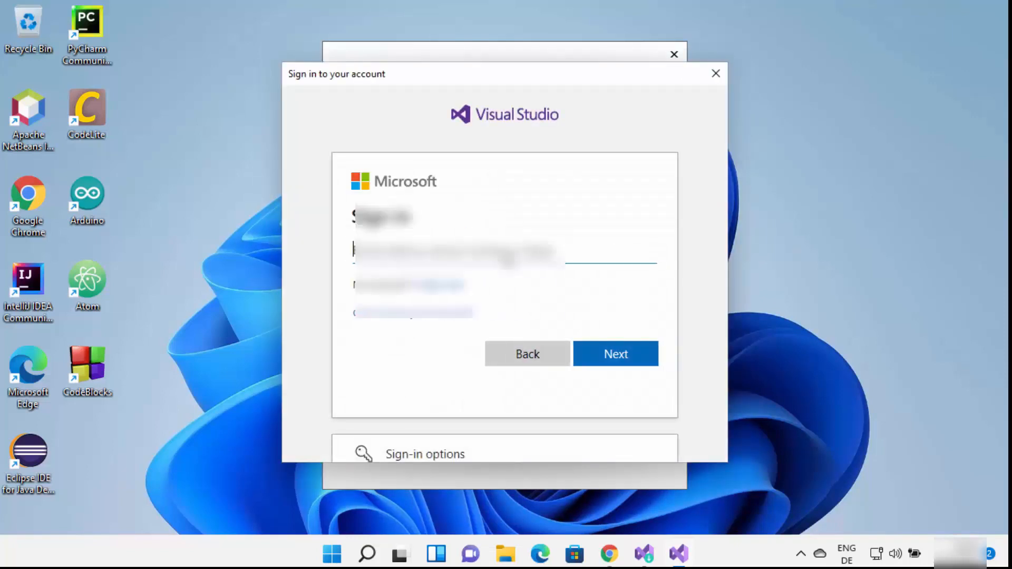
{"action": "left_click", "coordinate": [610, 358]}
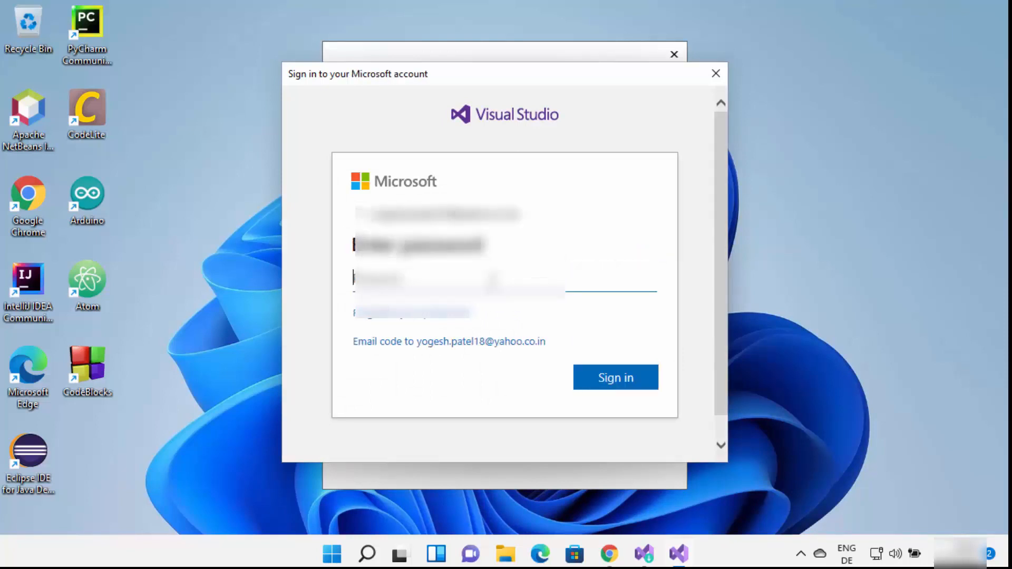
{"action": "key", "text": "ctrl+v"}
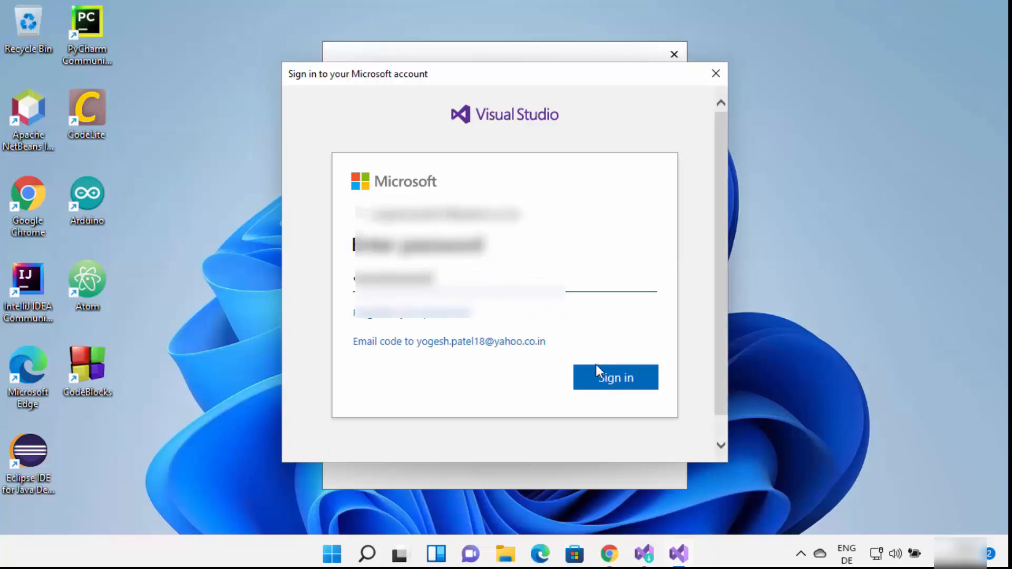
{"action": "left_click", "coordinate": [605, 385]}
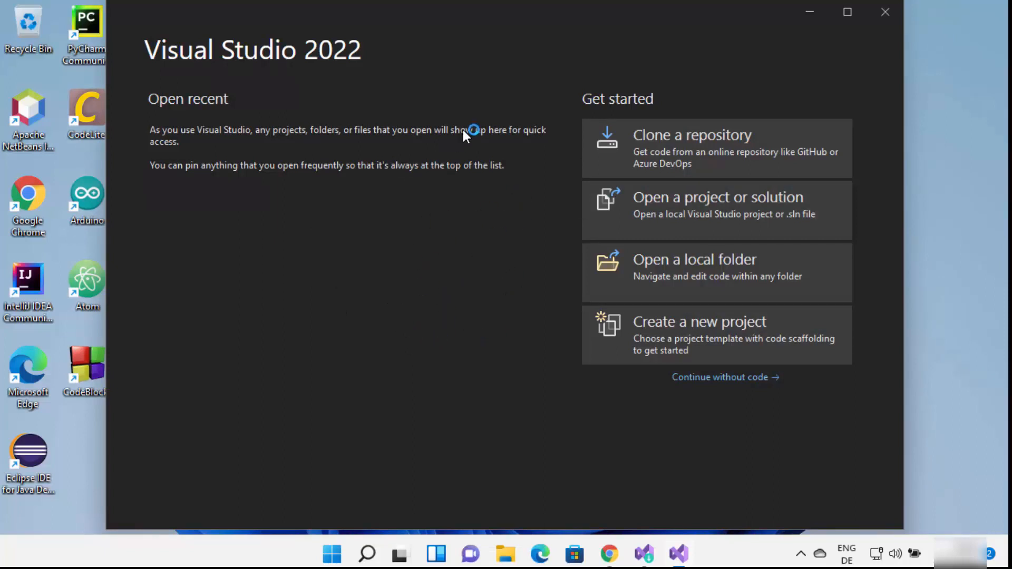
Continue without code from the maximized start window and start creating a new project
{"action": "left_click", "coordinate": [846, 13]}
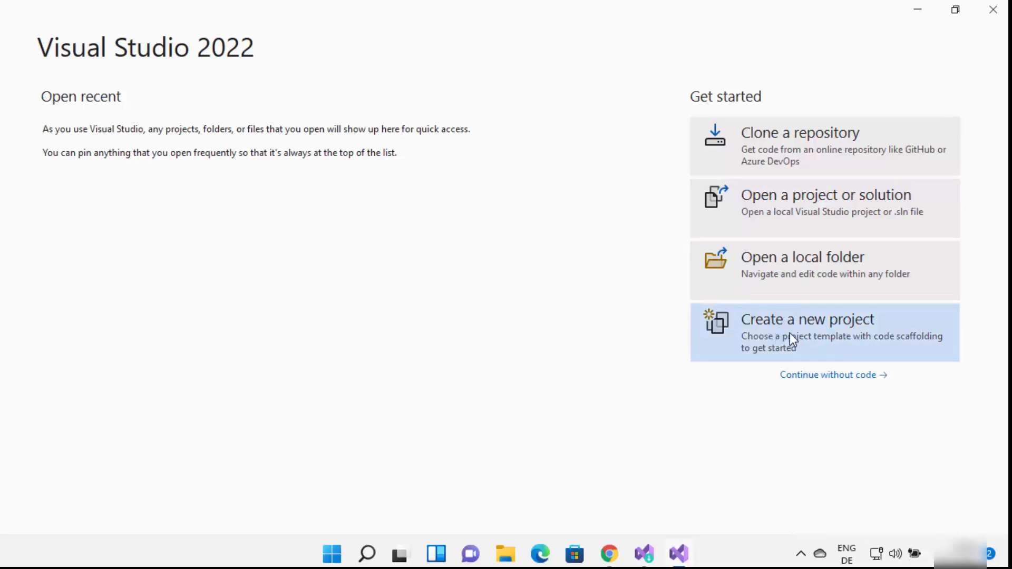
{"action": "left_click", "coordinate": [806, 377]}
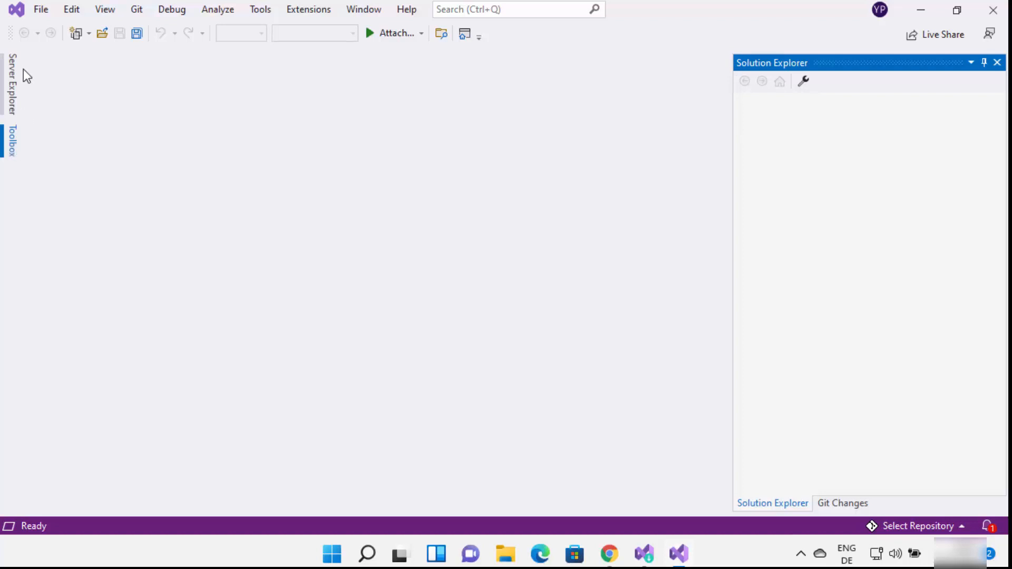
{"action": "left_click", "coordinate": [41, 11]}
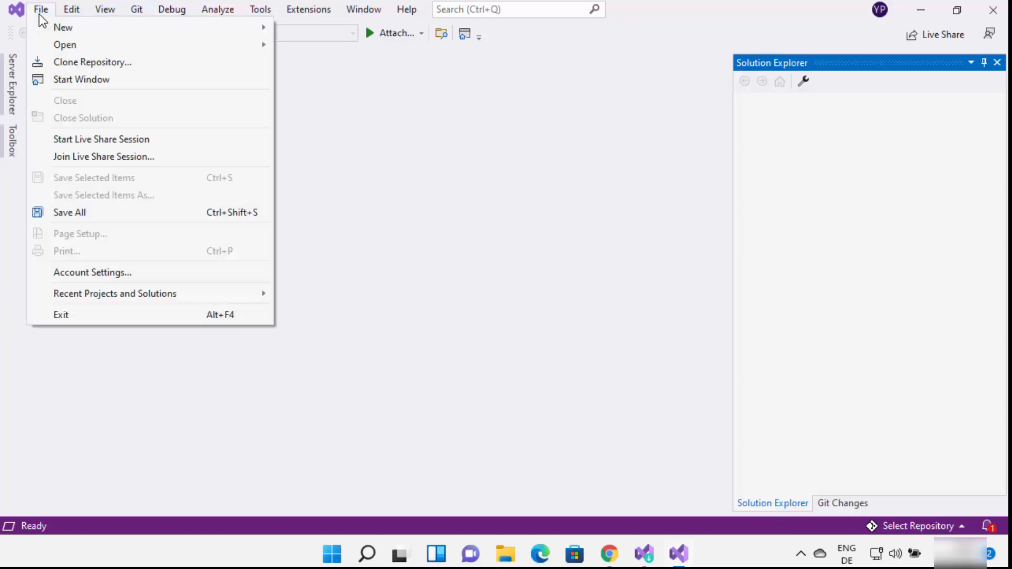
{"action": "mouse_move", "coordinate": [49, 28]}
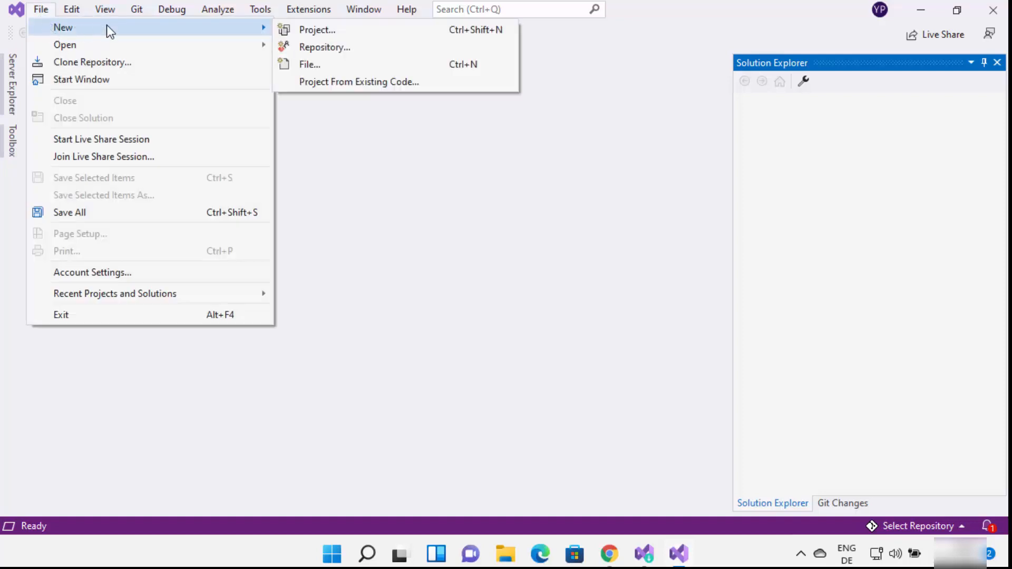
{"action": "left_click", "coordinate": [313, 28]}
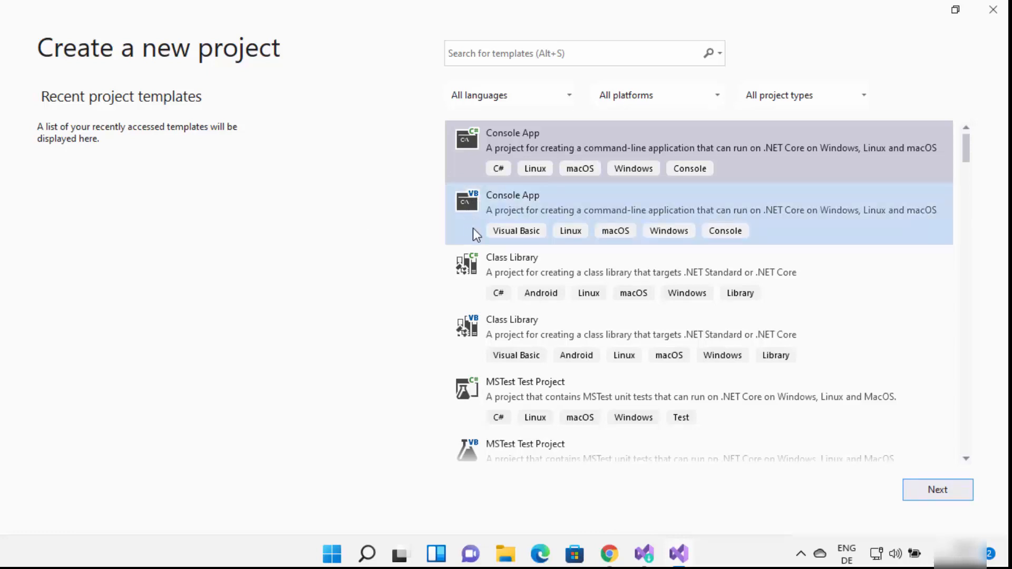
Look through the project templates and choose the C# Console App template for the new project
{"action": "scroll", "coordinate": [552, 287], "scroll_direction": "down", "scroll_amount": 3}
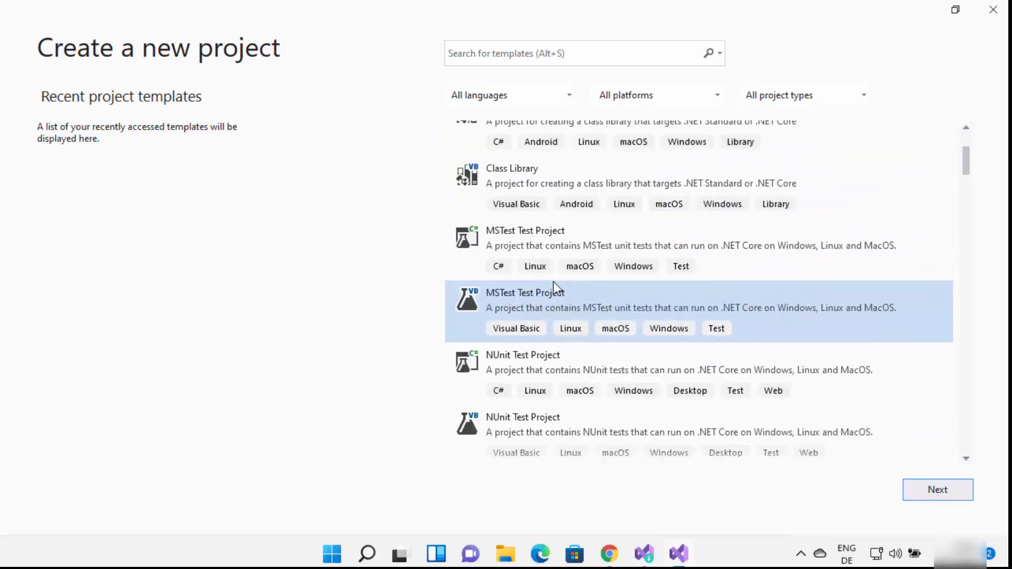
{"action": "scroll", "coordinate": [554, 283], "scroll_direction": "down", "scroll_amount": 1}
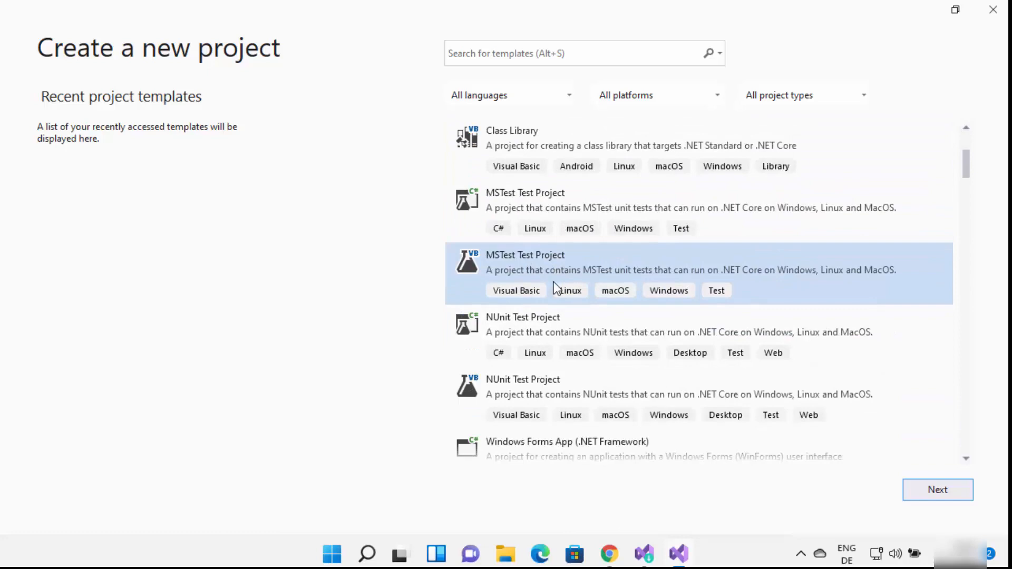
{"action": "scroll", "coordinate": [567, 305], "scroll_direction": "down", "scroll_amount": 1}
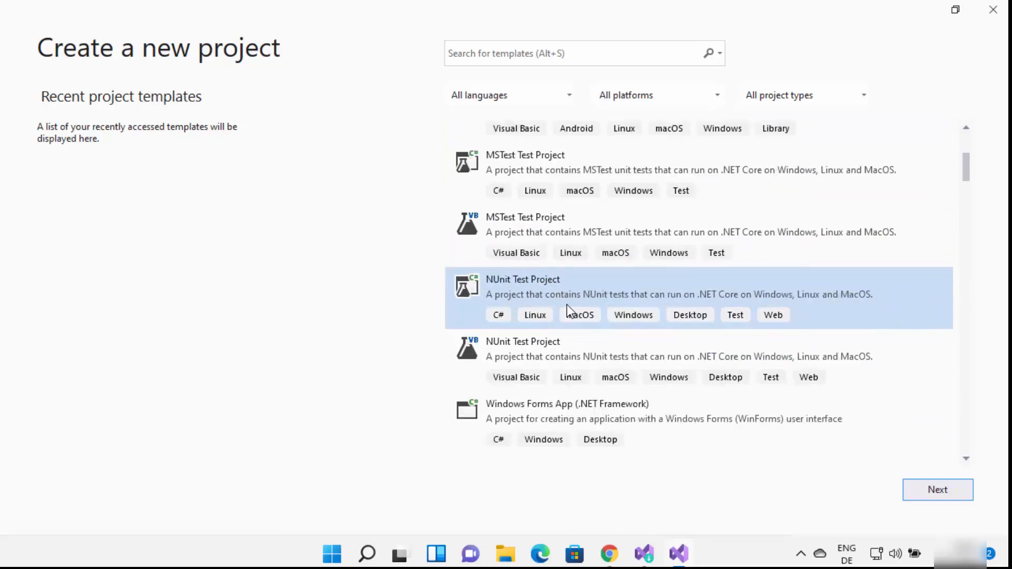
{"action": "scroll", "coordinate": [567, 305], "scroll_direction": "up", "scroll_amount": 5}
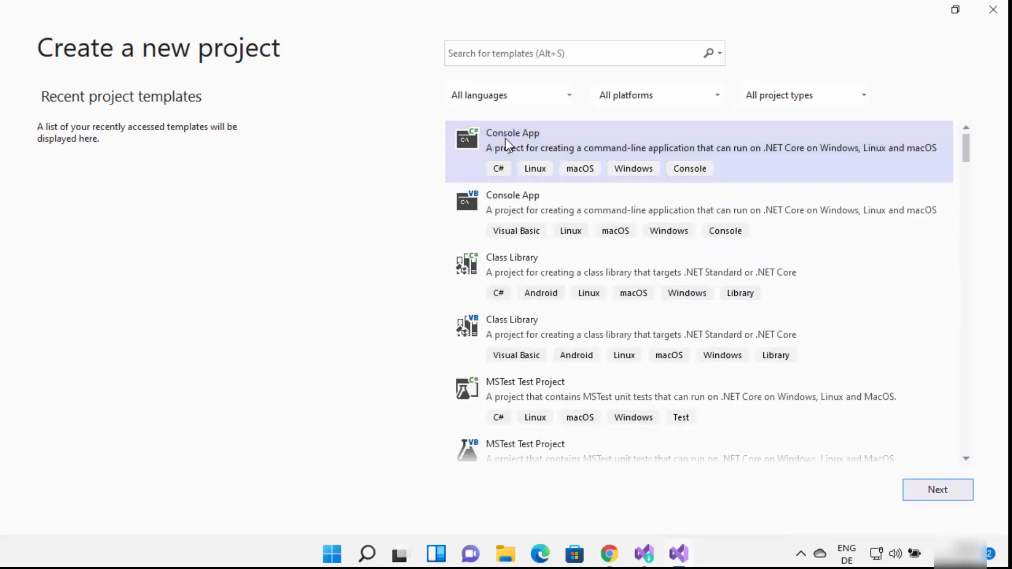
{"action": "left_click", "coordinate": [927, 485]}
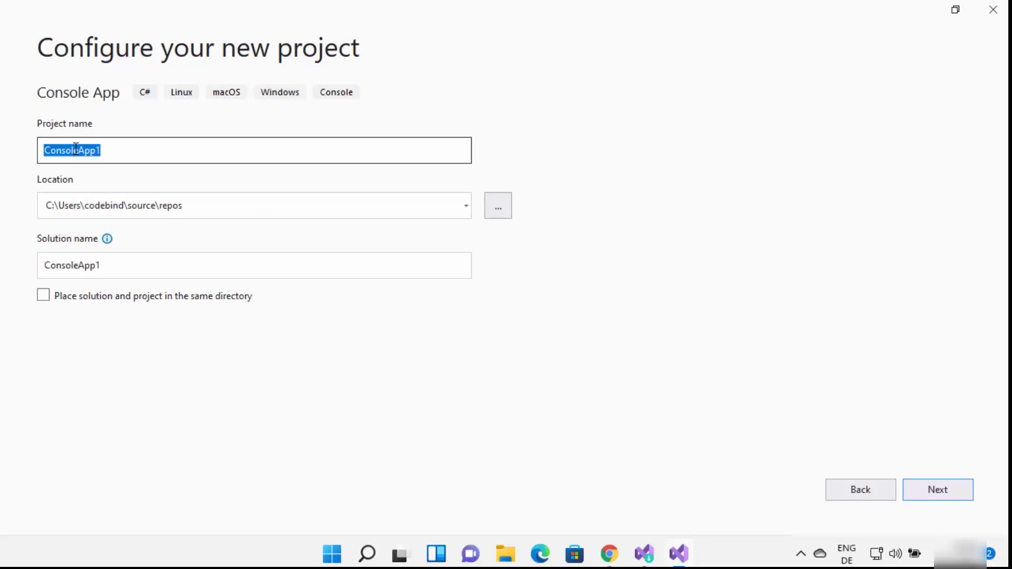
Name the project HelloWorld and create it with the .NET 6.0 (Long-term support) framework in the default location
{"action": "type", "text": "Hello"}
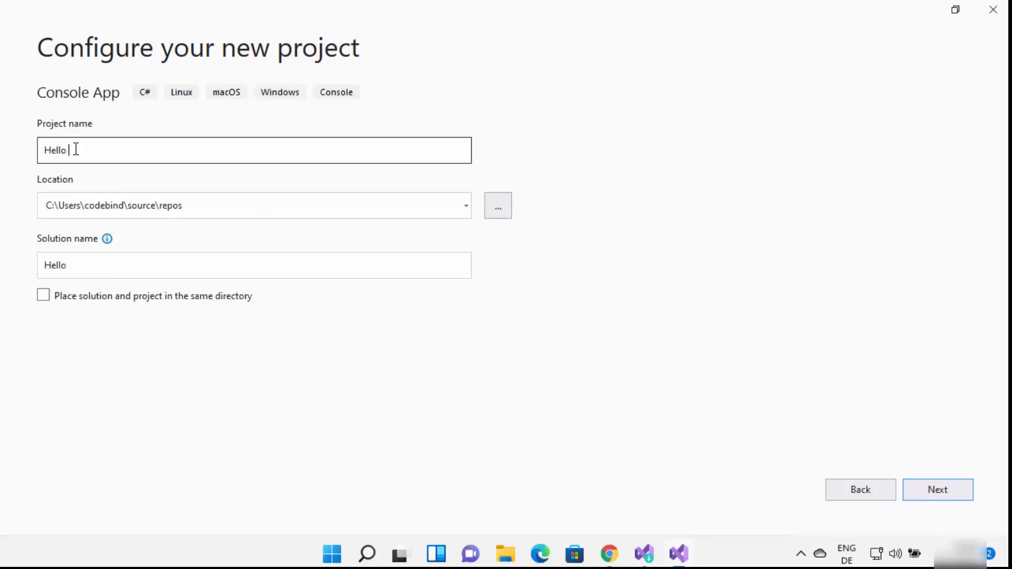
{"action": "type", "text": "World"}
{"action": "left_click", "coordinate": [931, 496]}
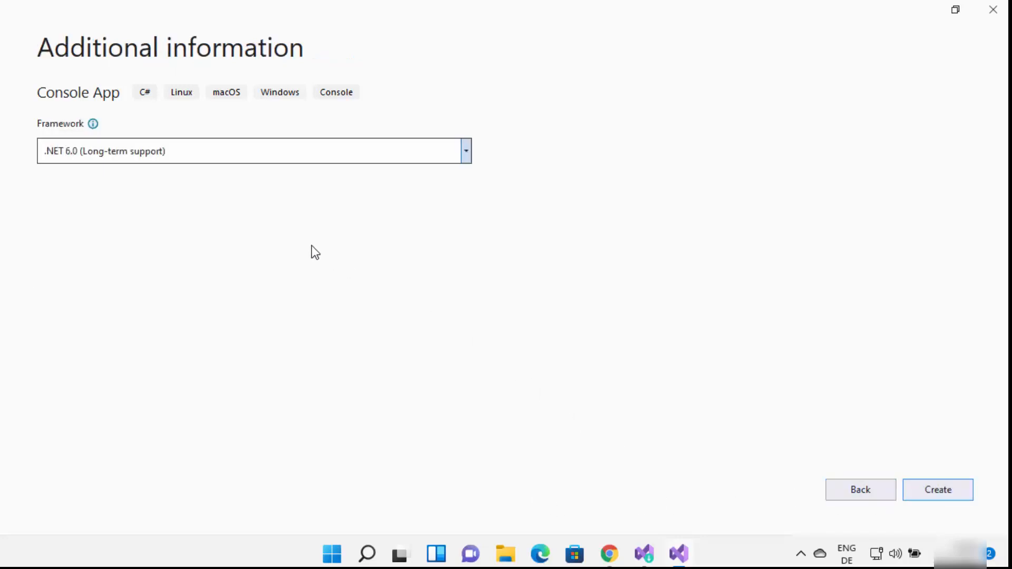
{"action": "left_click", "coordinate": [99, 152]}
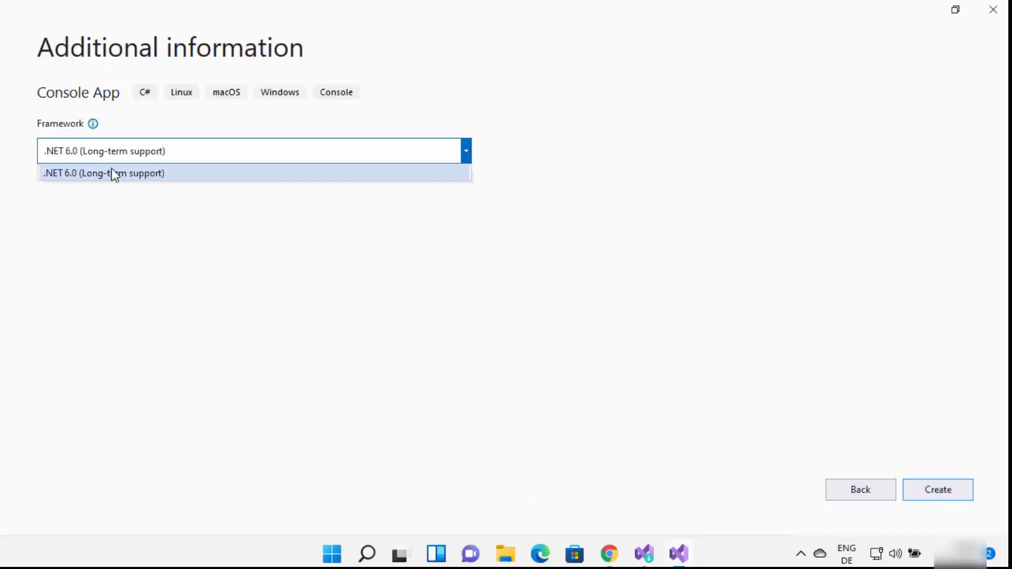
{"action": "left_click", "coordinate": [112, 170]}
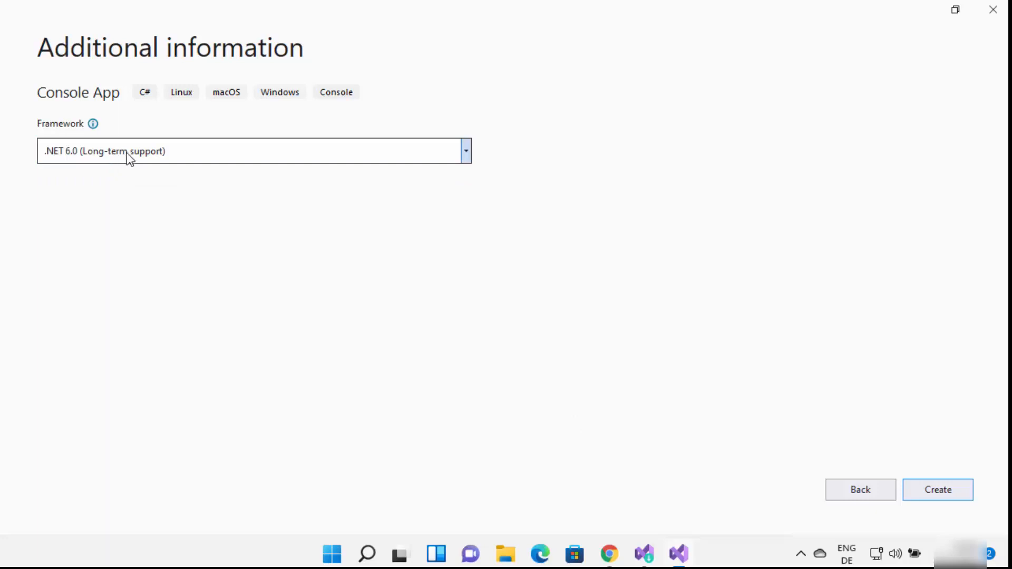
{"action": "left_click", "coordinate": [943, 496]}
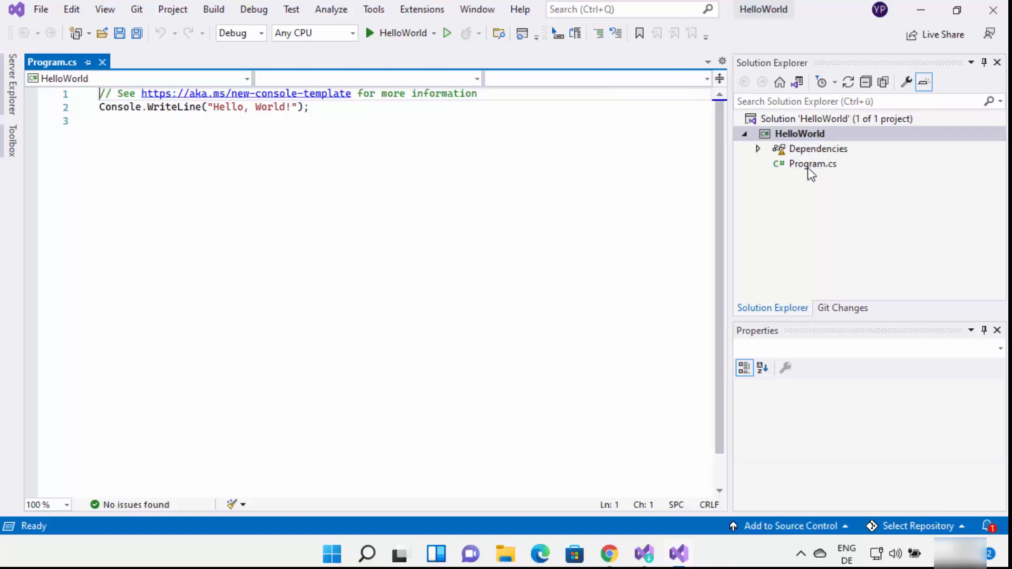
Select Program.cs in the HelloWorld project, run the program with debugging, check its console output and close the console
{"action": "left_click", "coordinate": [823, 170]}
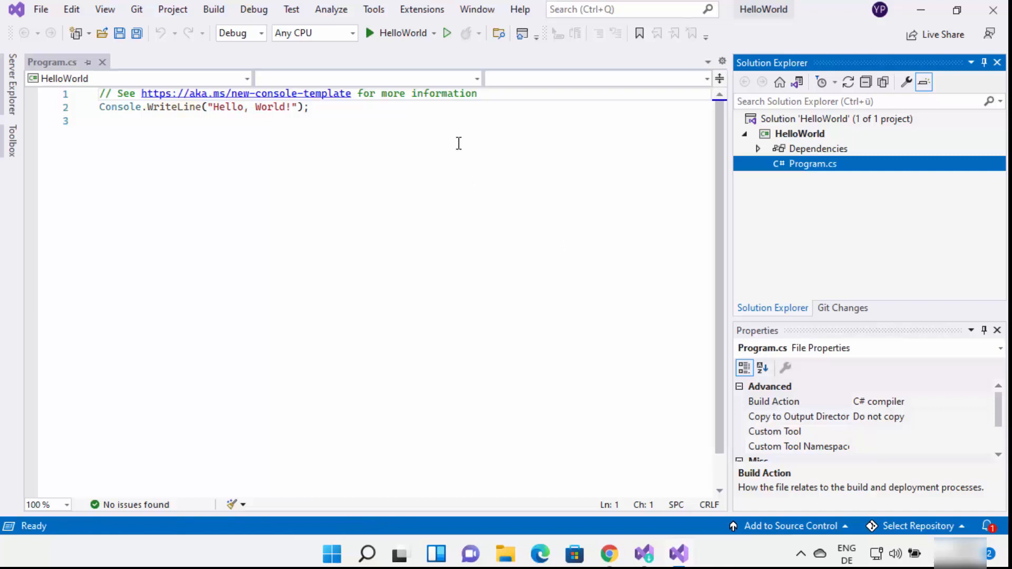
{"action": "left_click", "coordinate": [371, 33]}
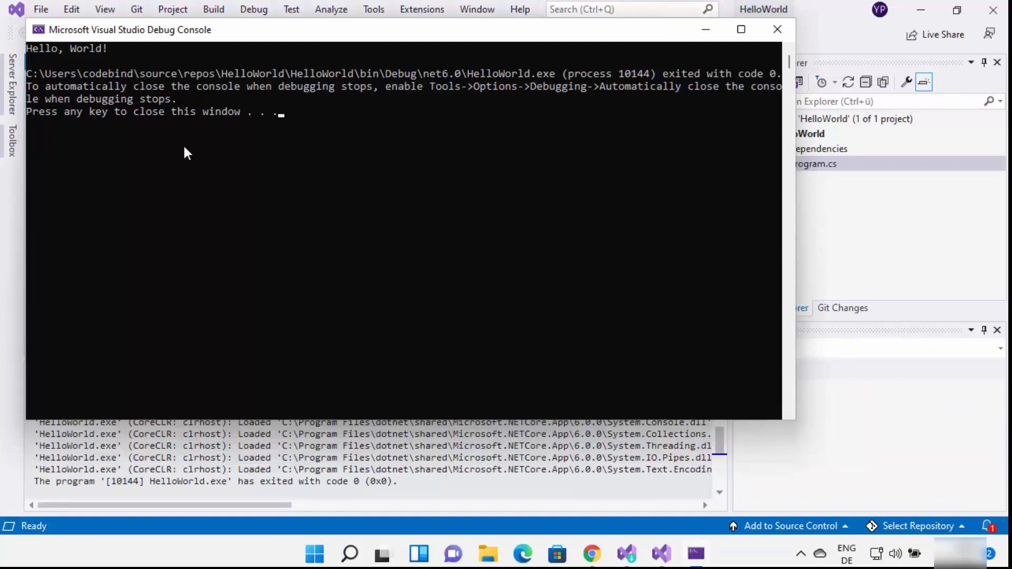
{"action": "left_click_drag", "start_coordinate": [100, 33], "coordinate": [212, 156]}
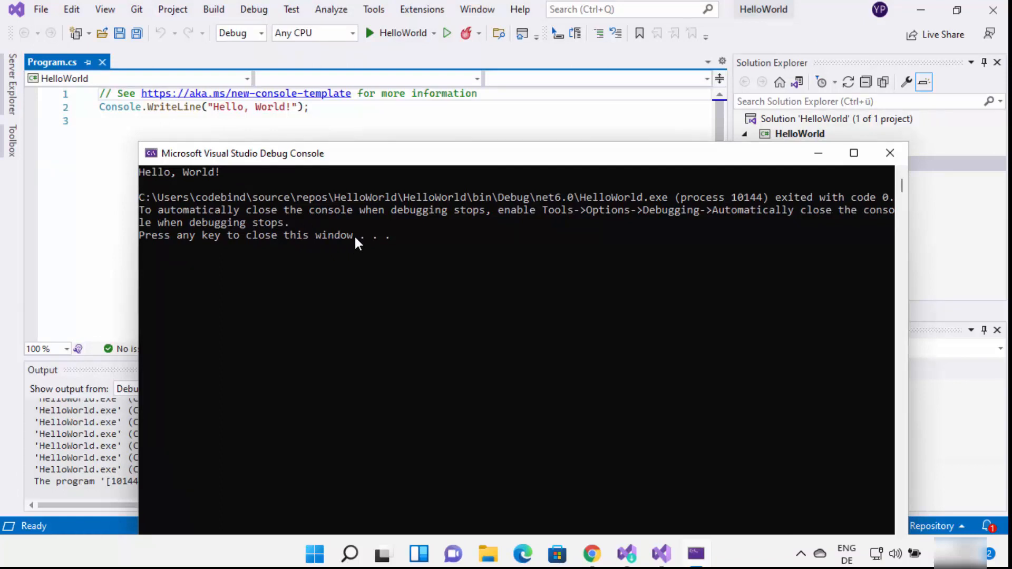
{"action": "key", "text": "Return"}
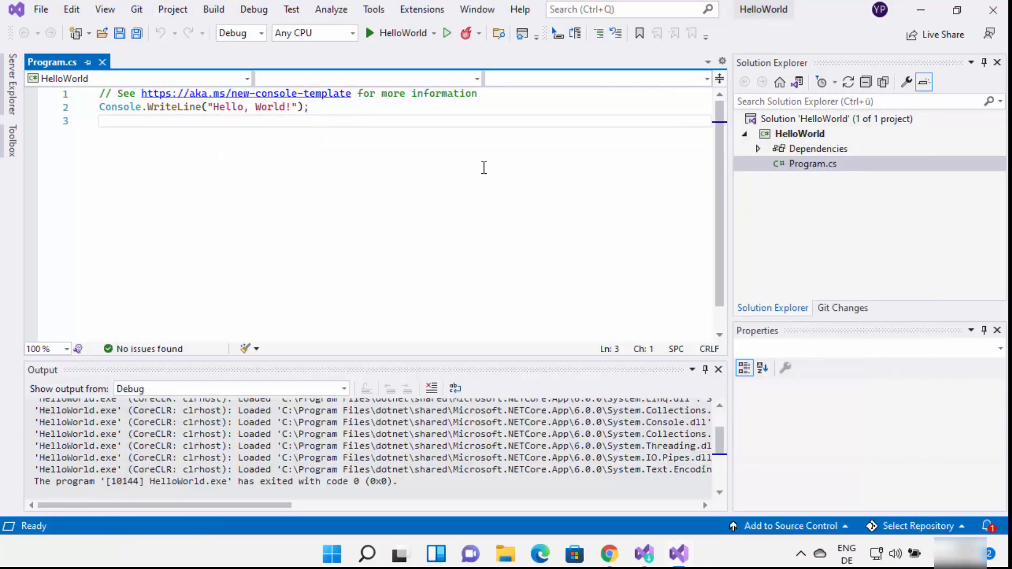